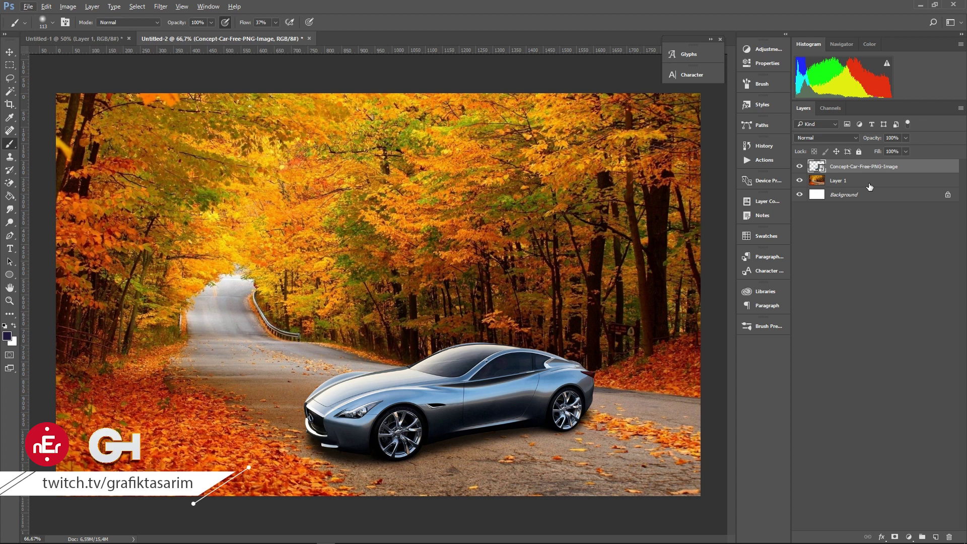
Toggle Layer 1 and the car layer's visibility to check them, then select the car layer
click(848, 183)
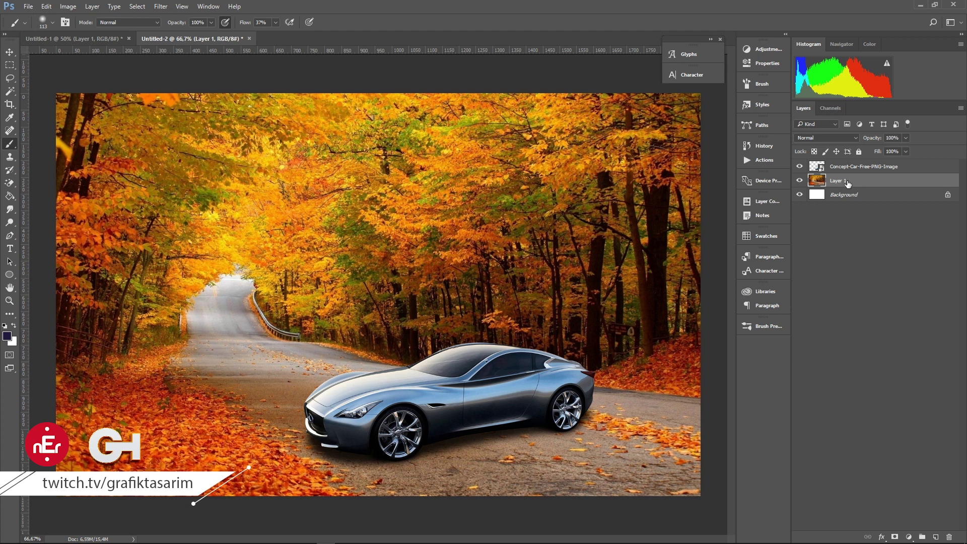
click(800, 180)
click(841, 169)
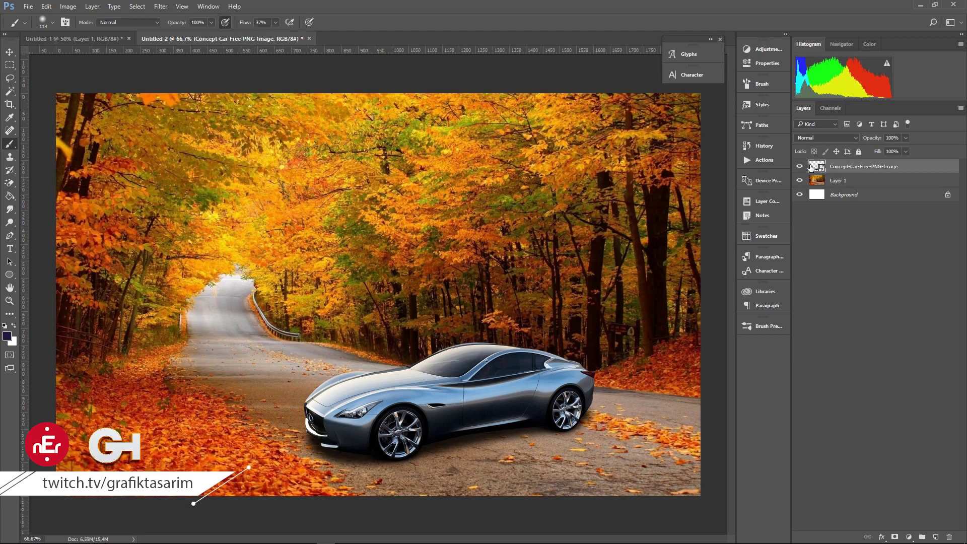
click(802, 167)
click(860, 183)
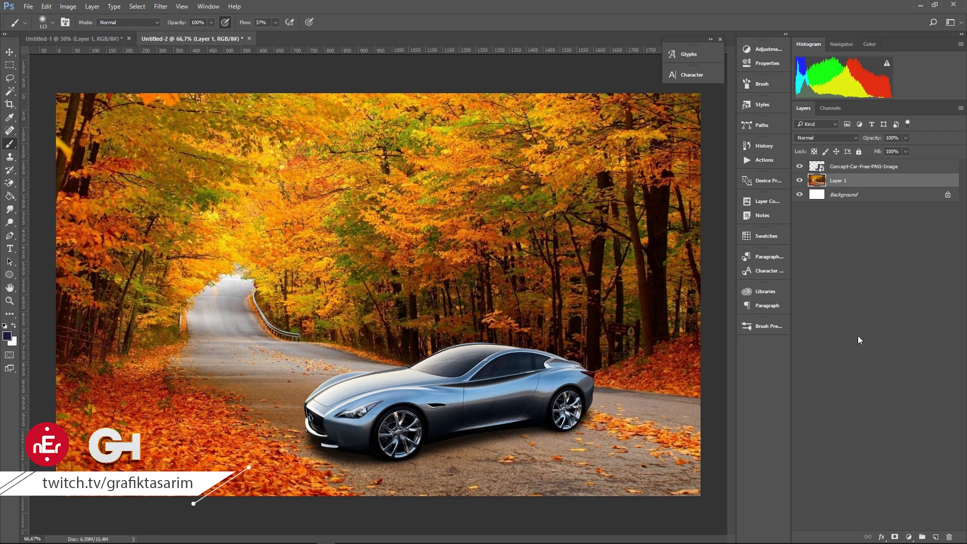
click(846, 167)
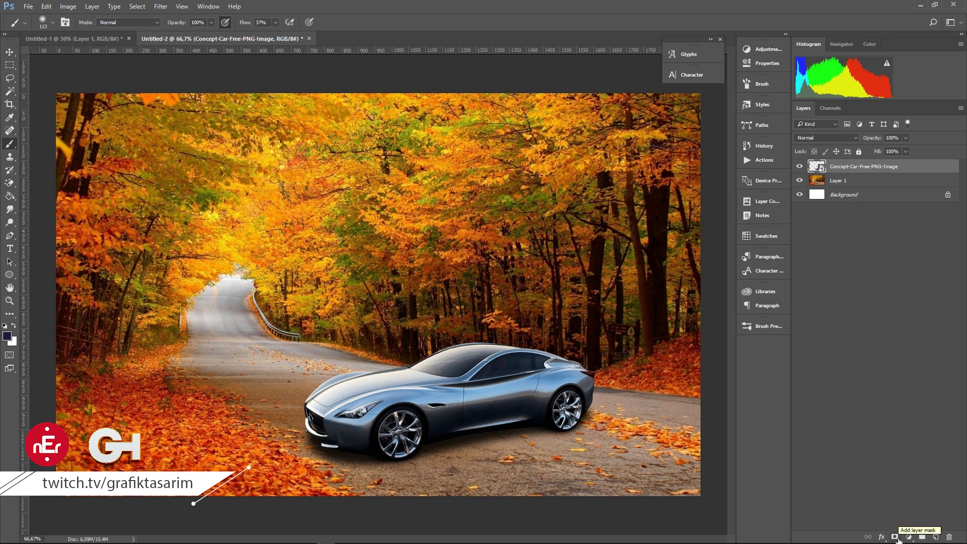
Add a white layer mask to the car layer and target the mask for painting
click(894, 537)
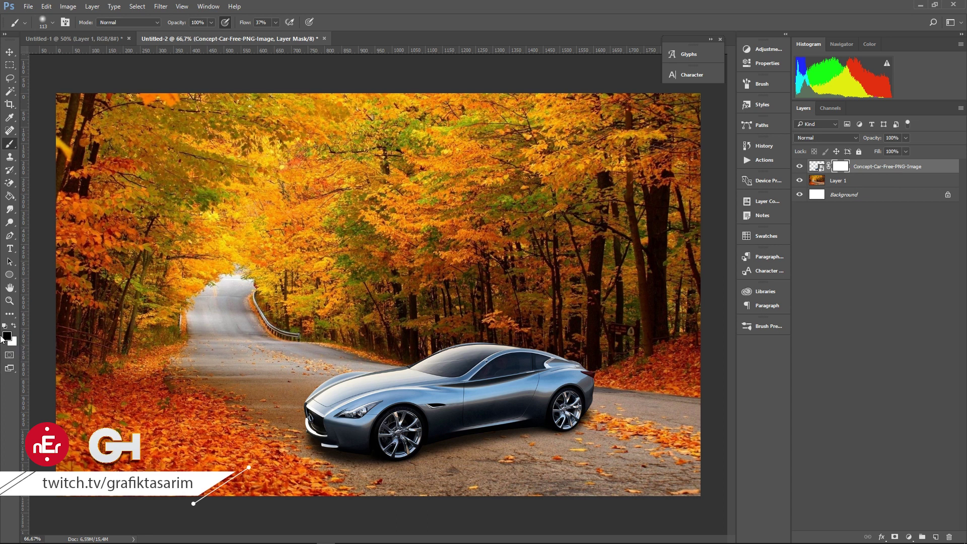
click(882, 171)
click(841, 167)
right_click(8, 146)
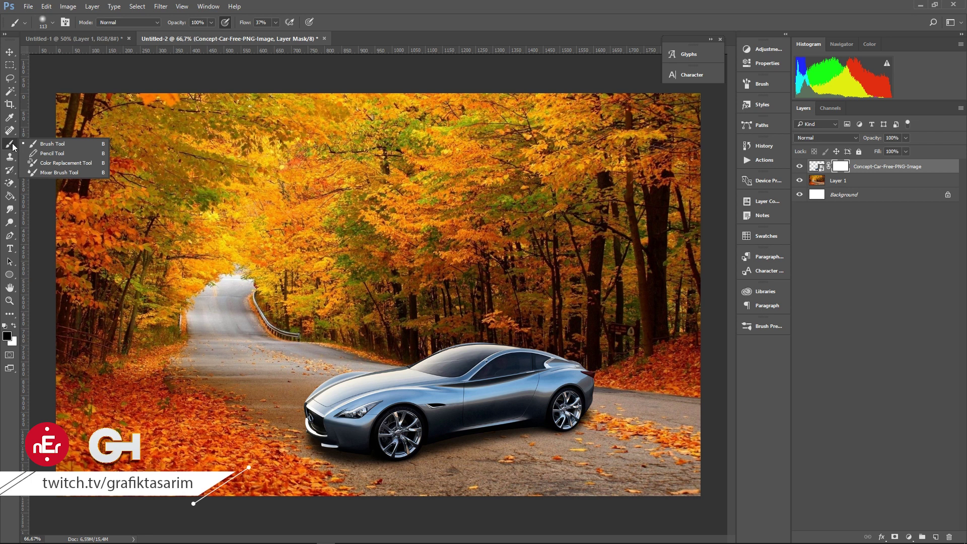
Paint black on the car's mask with a 47 px brush over the front wheel and side
click(50, 144)
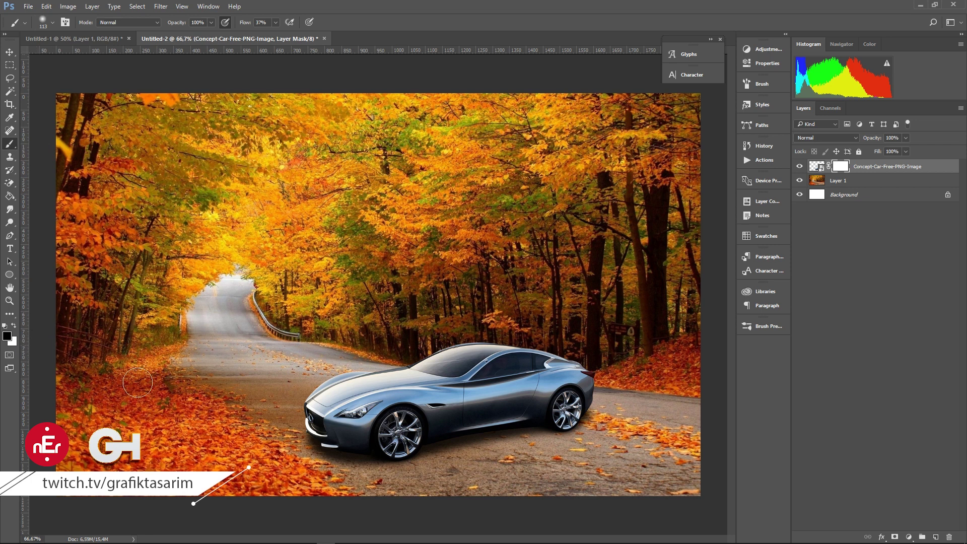
drag(505, 446, 494, 443)
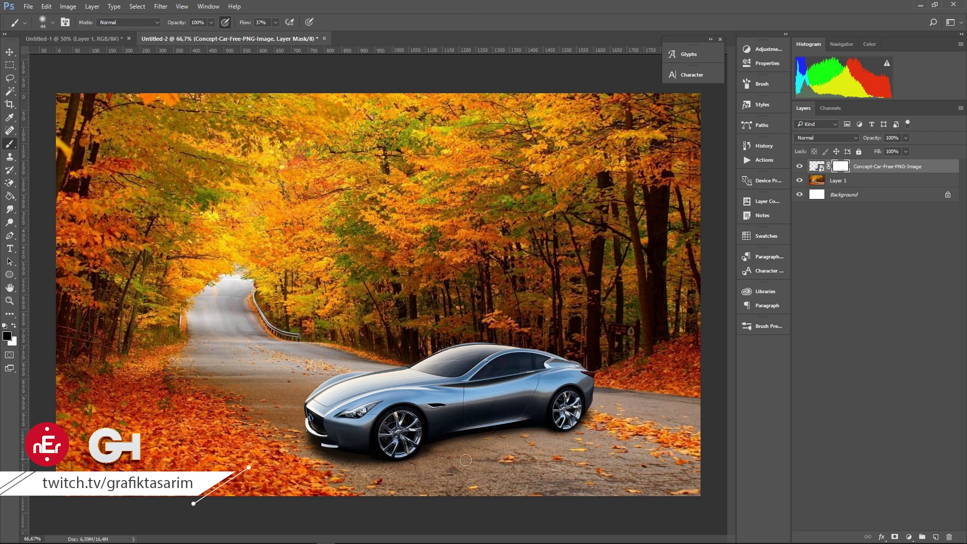
mouse_move(411, 454)
mouse_down()
mouse_move(392, 434)
mouse_move(413, 430)
mouse_up()
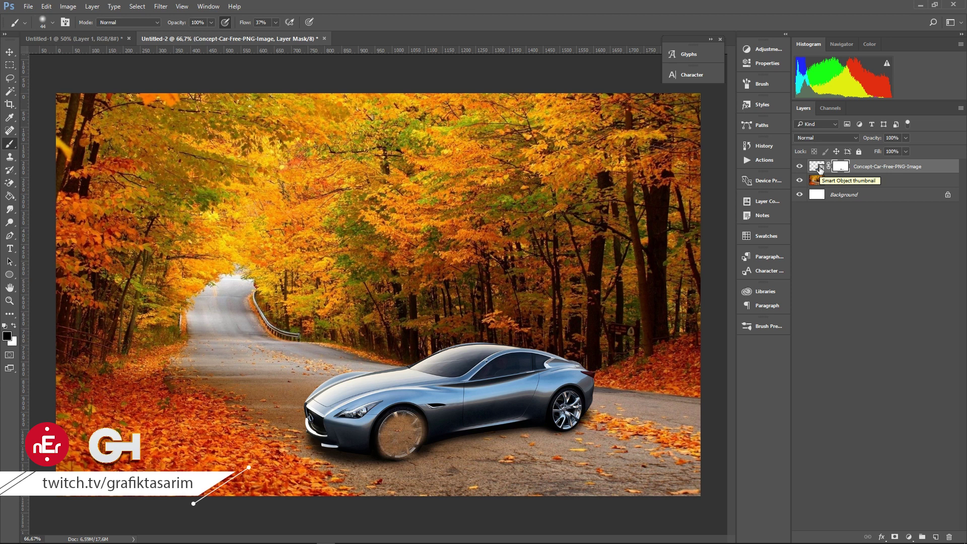
mouse_move(563, 403)
mouse_down()
mouse_move(400, 381)
mouse_move(493, 406)
mouse_up()
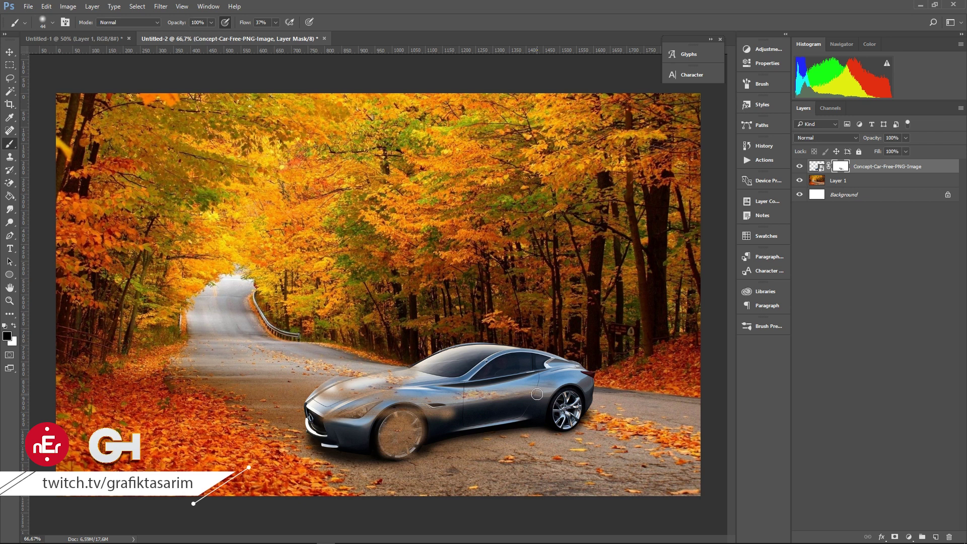
Erase the mask over the front wheel and hood to restore them, with eraser flow at 100%
key(e)
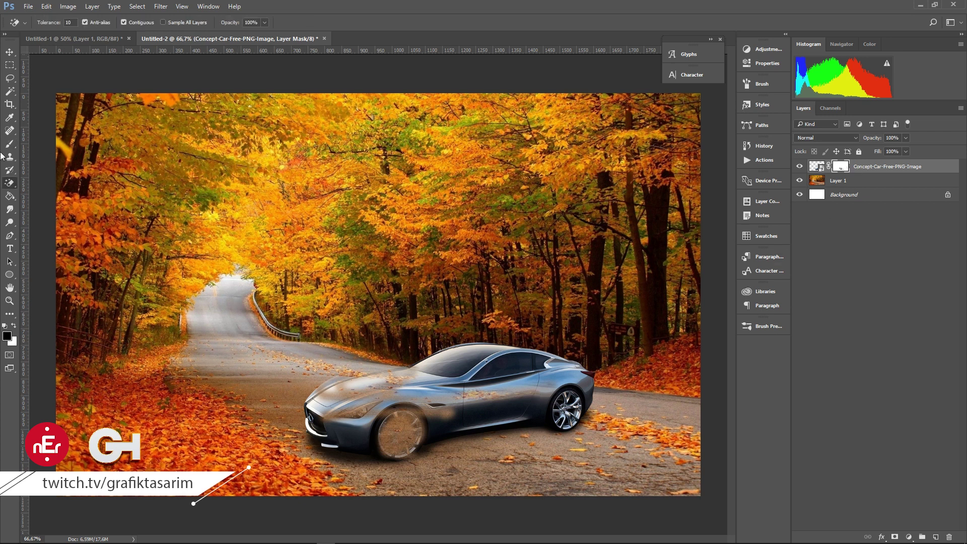
right_click(10, 183)
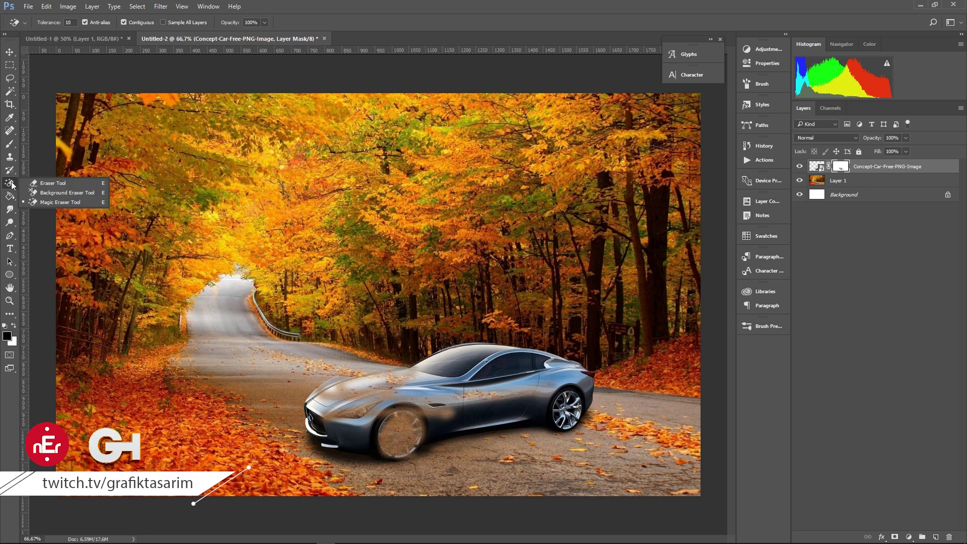
click(67, 183)
mouse_move(383, 431)
mouse_down()
mouse_move(418, 434)
mouse_move(471, 408)
mouse_up()
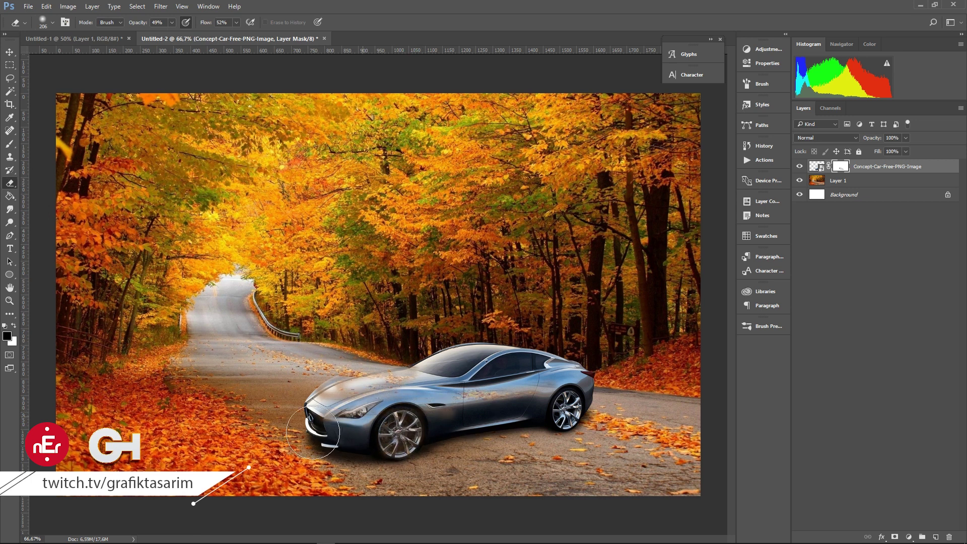
mouse_move(376, 388)
mouse_down()
mouse_move(469, 418)
mouse_move(502, 411)
mouse_move(371, 421)
mouse_move(574, 407)
mouse_move(312, 443)
mouse_move(537, 419)
mouse_move(421, 430)
mouse_up()
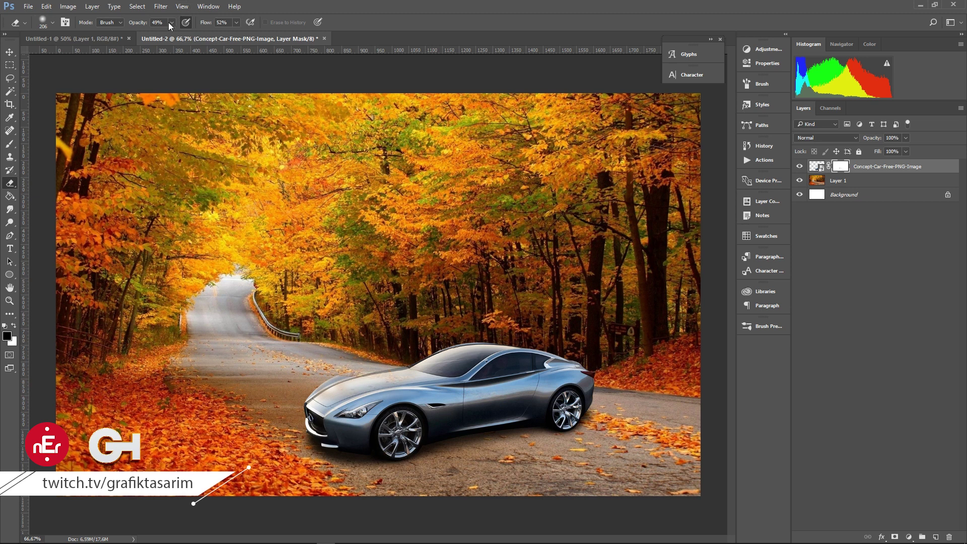
click(236, 22)
drag(240, 32, 262, 33)
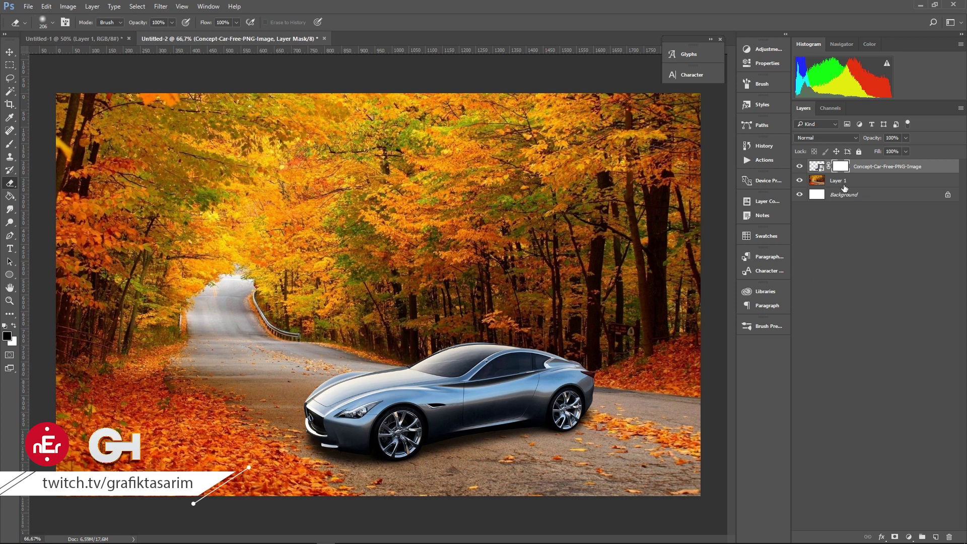
Switch to the Brush and create a new empty Layer 2 above the car layer
key(b)
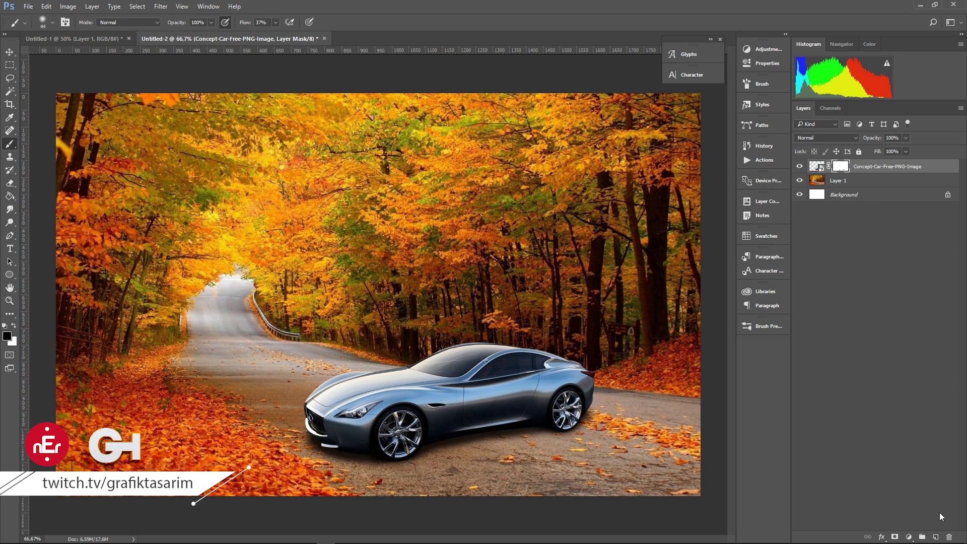
key(ctrl+shift+alt+n)
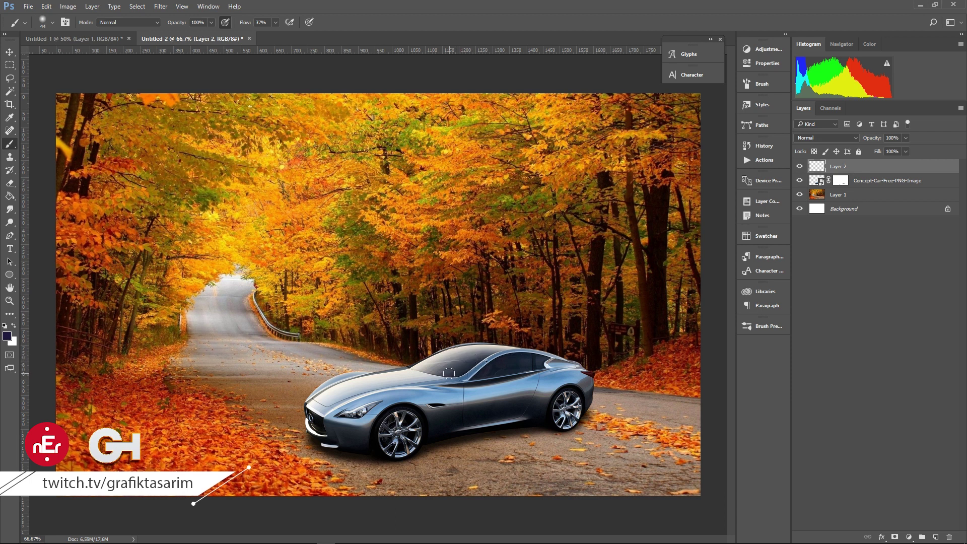
Paint dark navy over the whole car on Layer 2 with a 125 px brush
drag(448, 373, 464, 379)
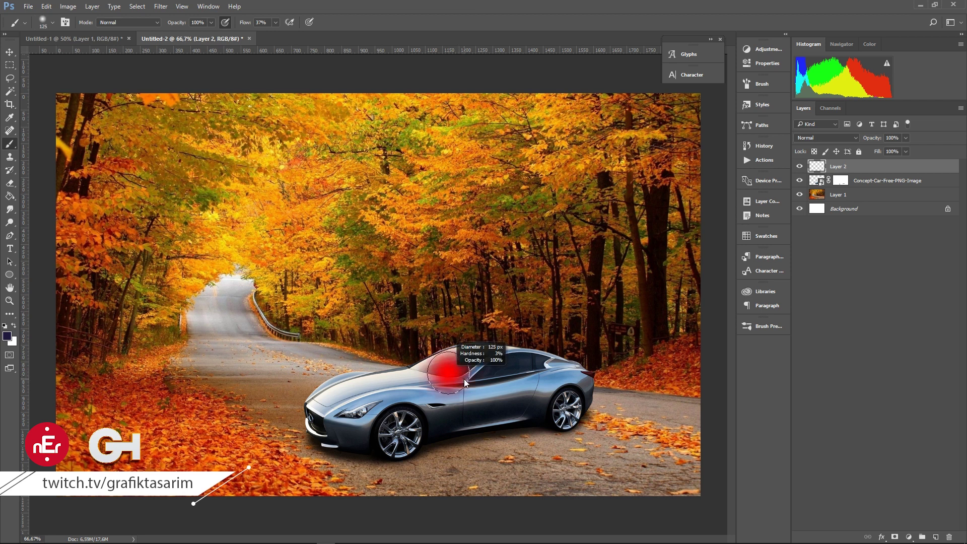
mouse_move(380, 438)
mouse_down()
mouse_move(506, 365)
mouse_move(307, 418)
mouse_move(436, 370)
mouse_move(313, 406)
mouse_move(367, 446)
mouse_move(343, 449)
mouse_move(539, 417)
mouse_move(582, 384)
mouse_move(480, 348)
mouse_move(436, 382)
mouse_move(543, 378)
mouse_move(487, 356)
mouse_move(371, 395)
mouse_move(453, 427)
mouse_move(559, 406)
mouse_move(511, 361)
mouse_move(544, 415)
mouse_move(512, 421)
mouse_move(423, 403)
mouse_move(444, 410)
mouse_move(432, 436)
mouse_move(370, 432)
mouse_up()
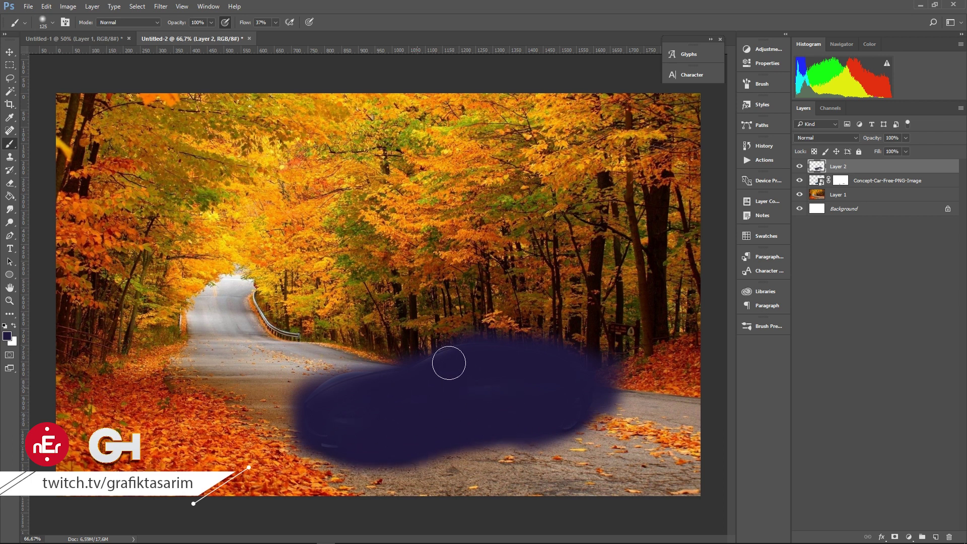
mouse_move(339, 395)
mouse_down()
mouse_move(341, 385)
mouse_move(473, 347)
mouse_up()
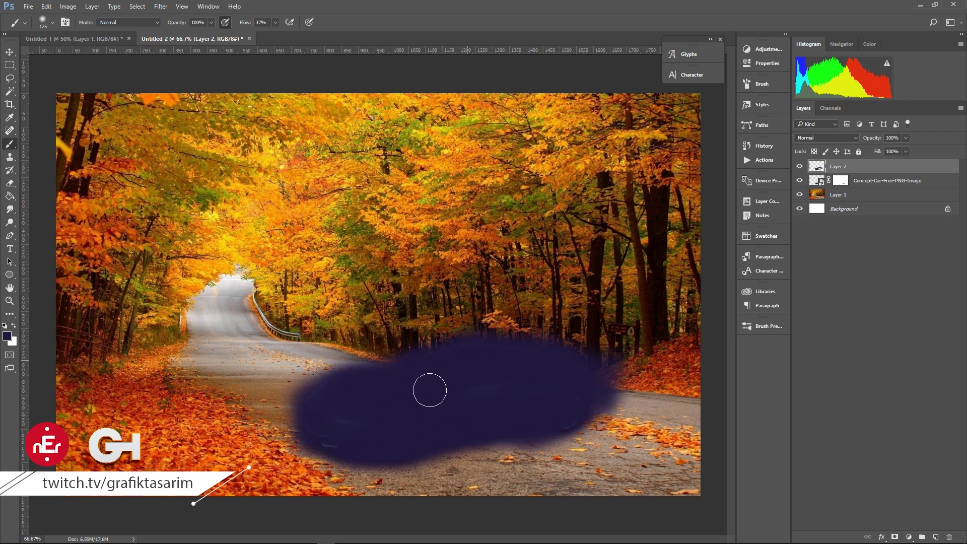
drag(361, 397, 343, 376)
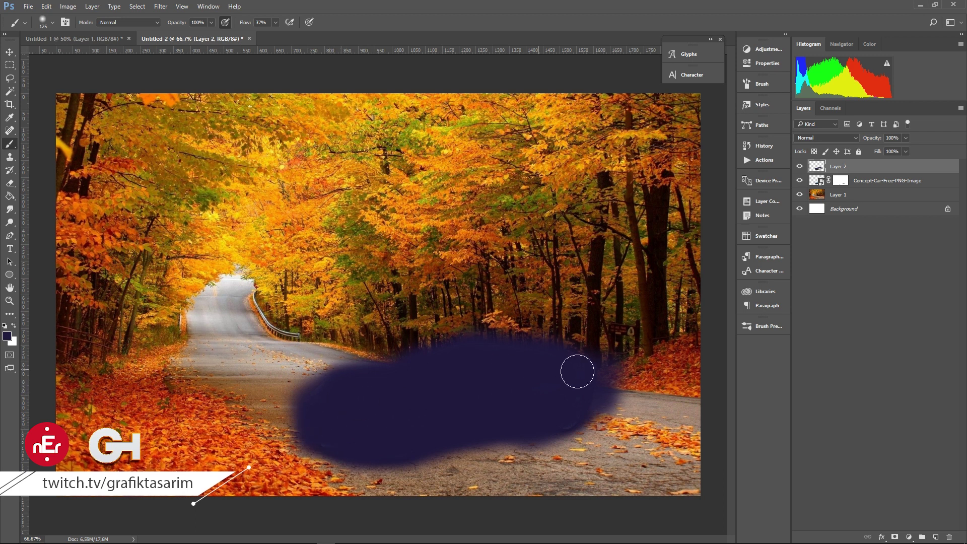
drag(551, 406, 558, 443)
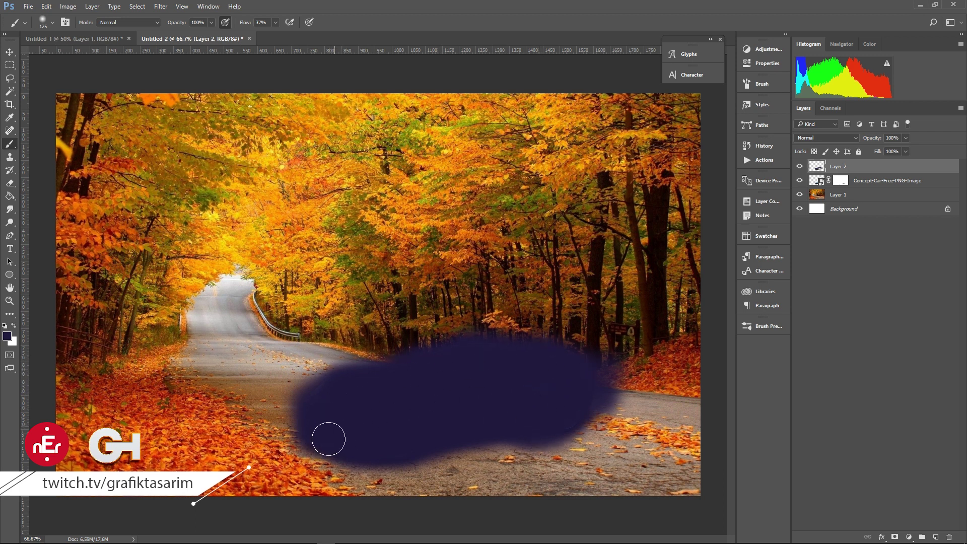
drag(560, 396, 582, 398)
Clip Layer 2's blue paint to the car layer as a clipping mask
drag(851, 188, 868, 174)
mouse_move(868, 174)
mouse_down()
mouse_move(823, 174)
mouse_move(871, 172)
mouse_up()
alt+click(870, 172)
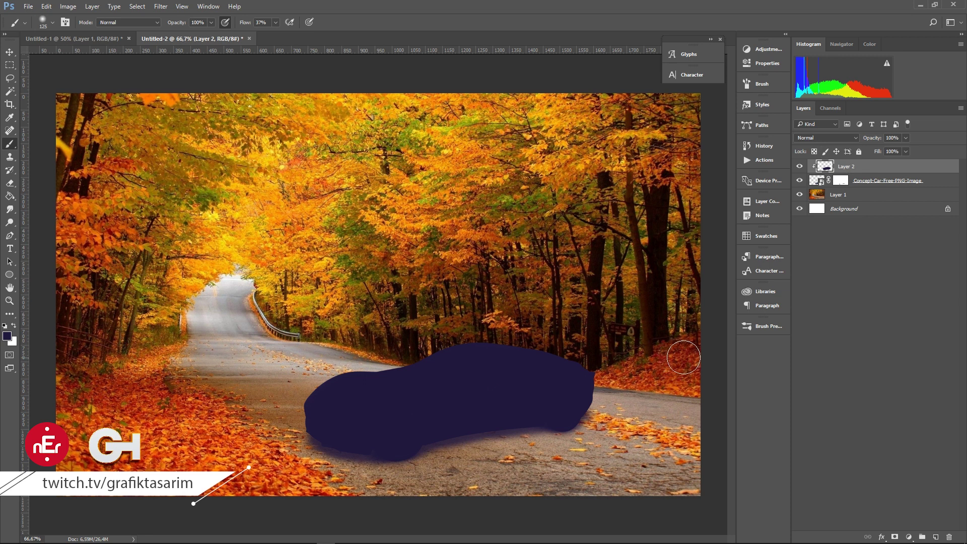
Set Layer 2's blend mode to Color Dodge and toggle its visibility to compare
click(812, 137)
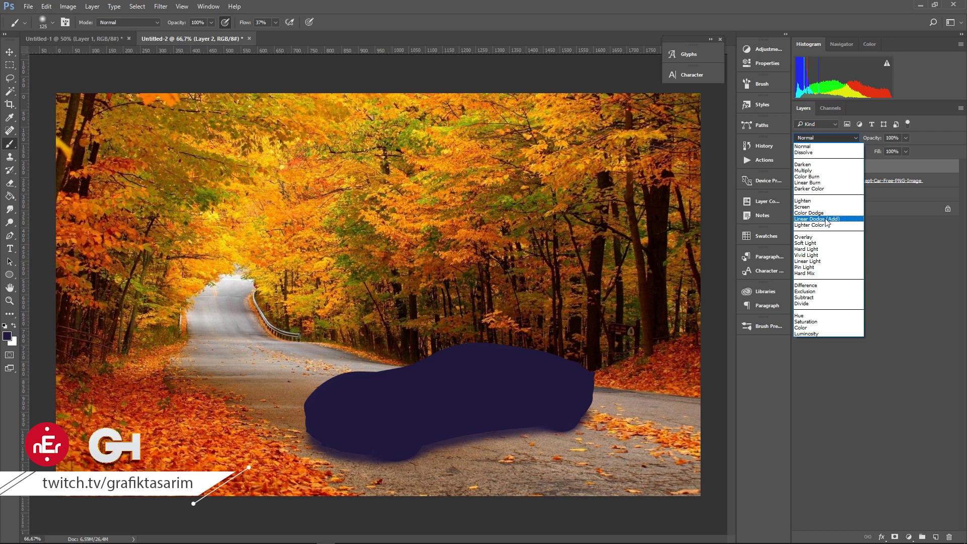
click(827, 214)
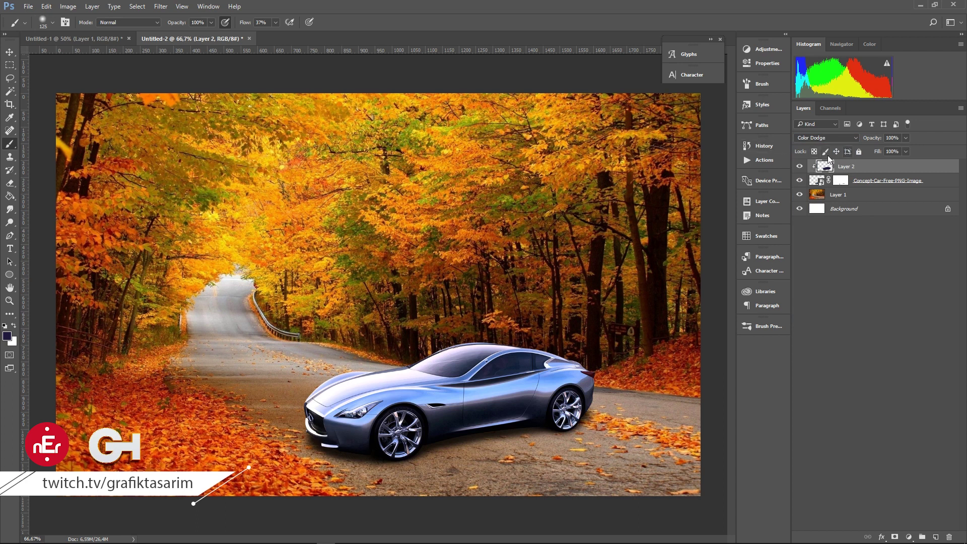
click(799, 166)
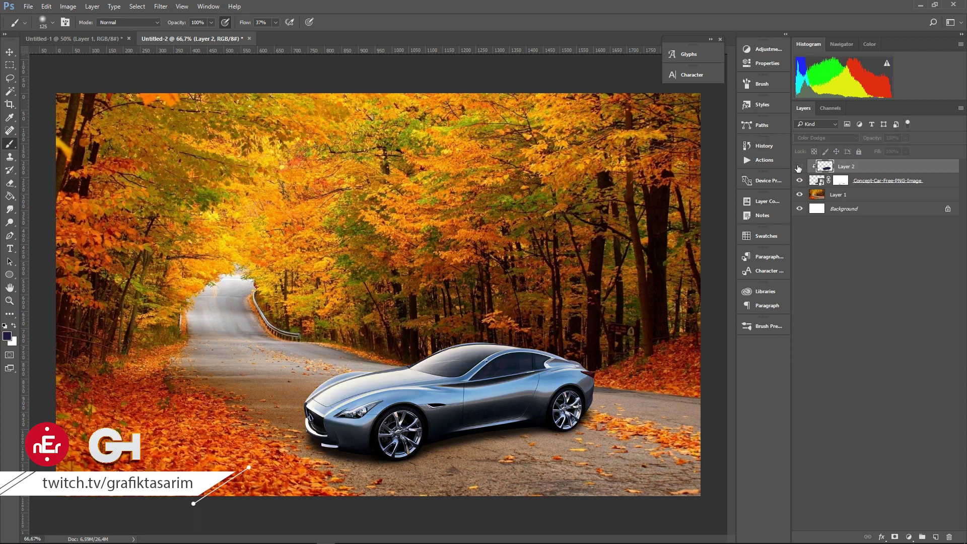
click(799, 166)
click(799, 166)
Apply Hue/Saturation to Layer 2 with Hue +26 and Saturation -28
drag(821, 168, 823, 173)
key(ctrl+u)
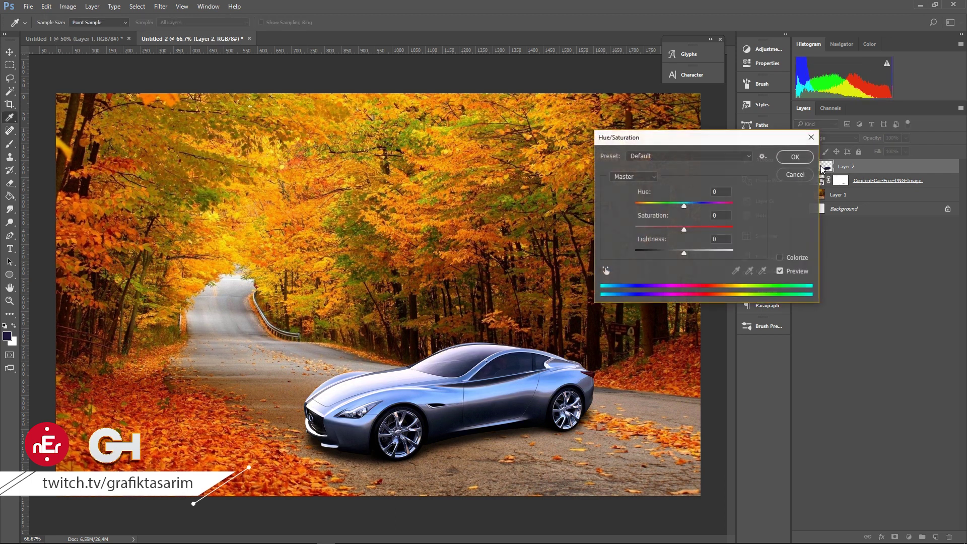
drag(690, 137, 600, 100)
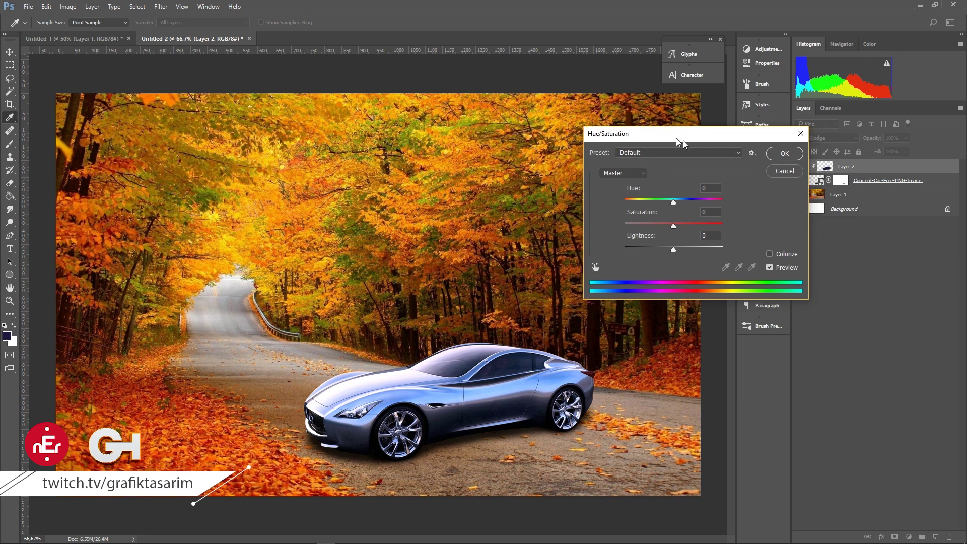
mouse_move(594, 167)
mouse_down()
mouse_move(582, 170)
mouse_move(639, 174)
mouse_move(622, 174)
mouse_up()
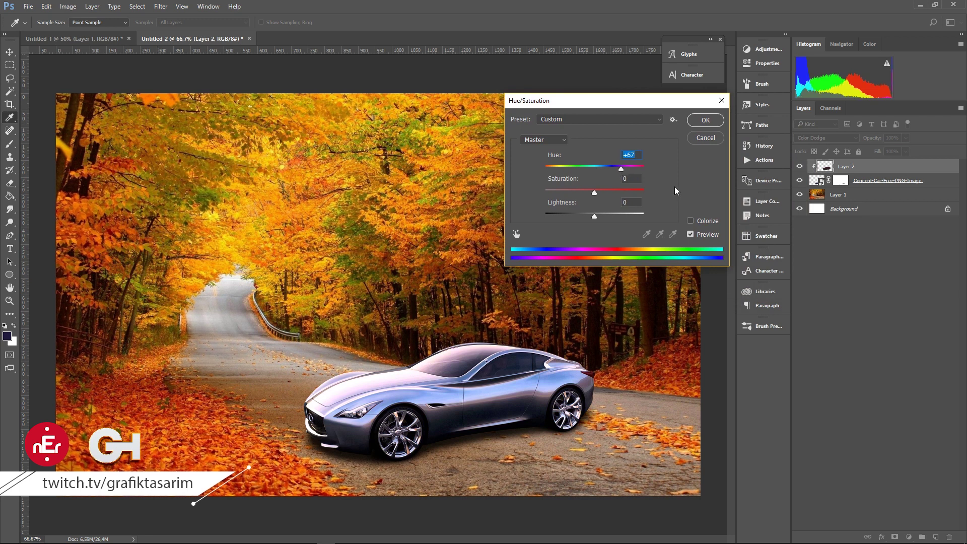
mouse_move(594, 193)
mouse_down()
mouse_move(611, 192)
mouse_move(581, 196)
mouse_up()
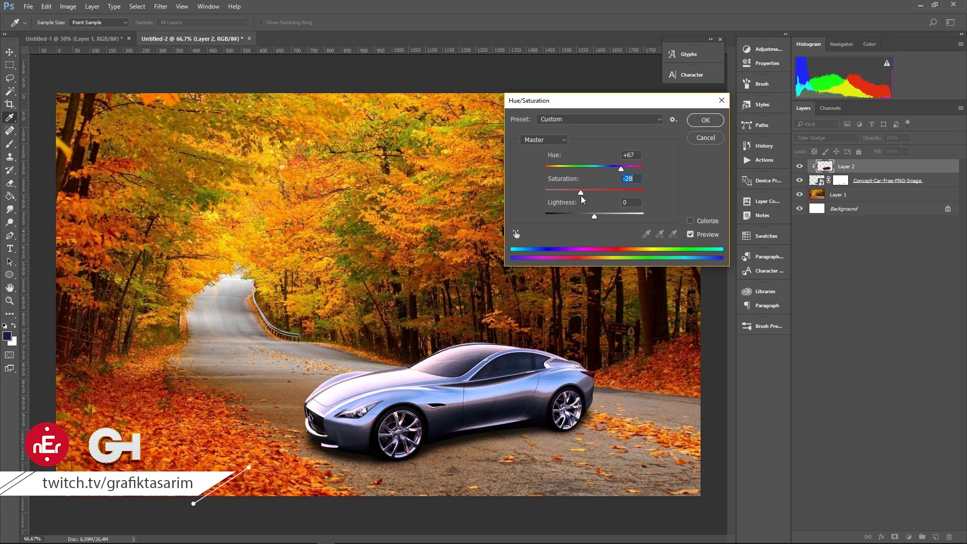
drag(621, 169, 608, 171)
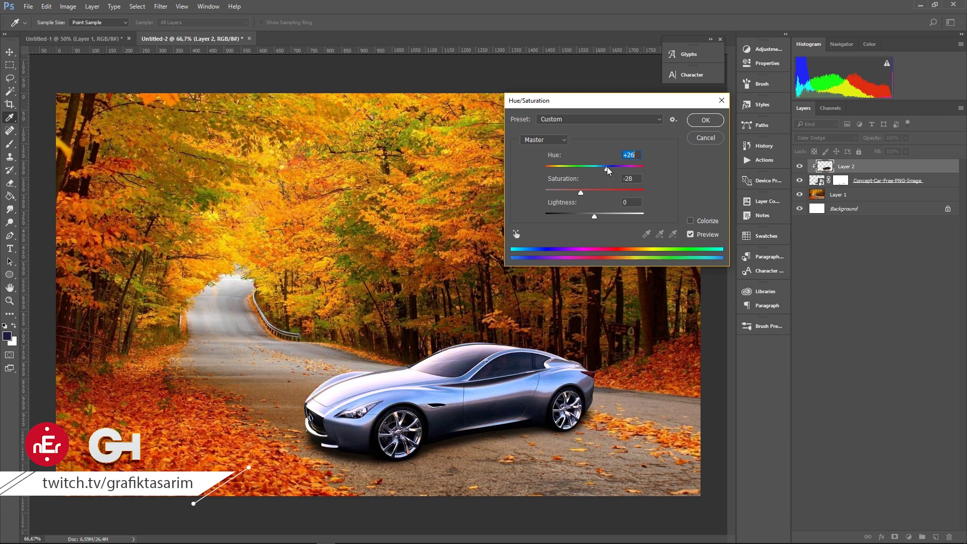
click(706, 120)
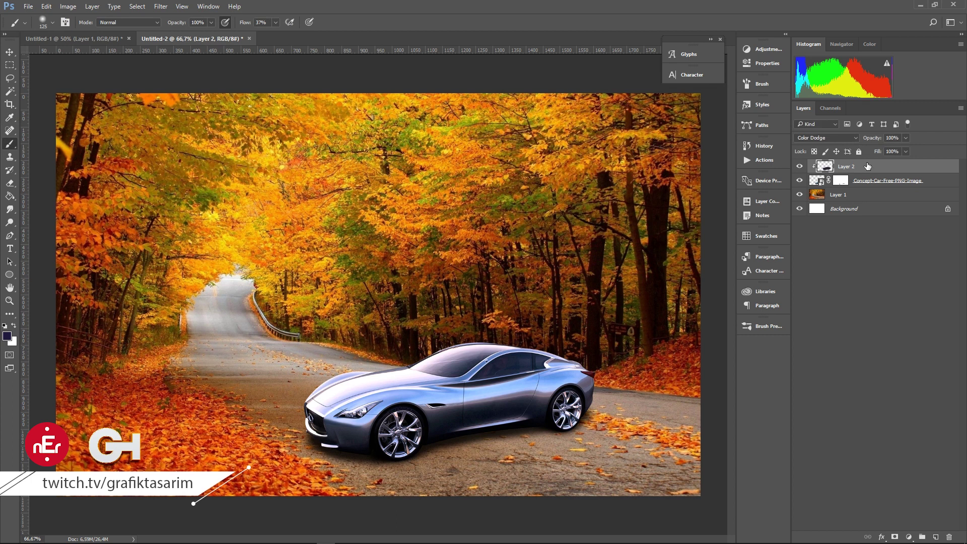
click(841, 183)
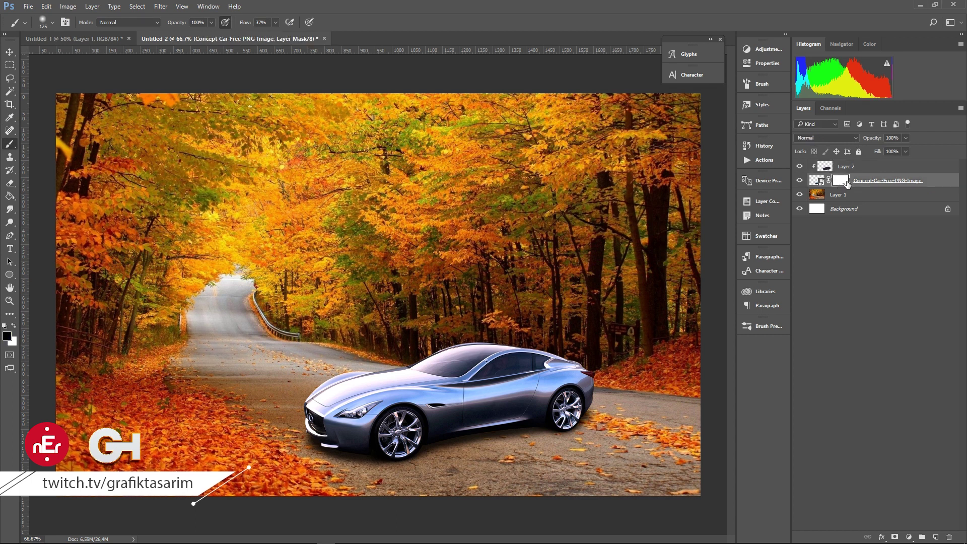
click(877, 172)
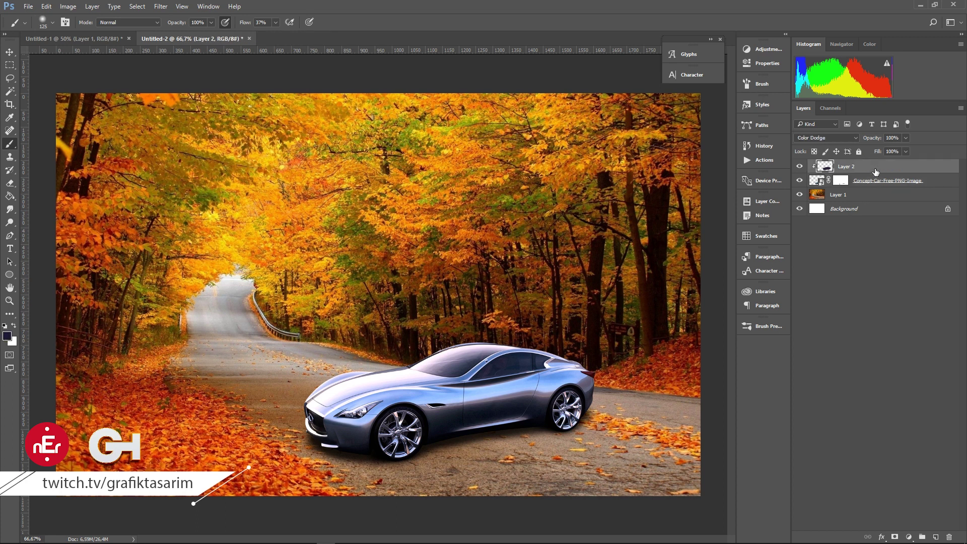